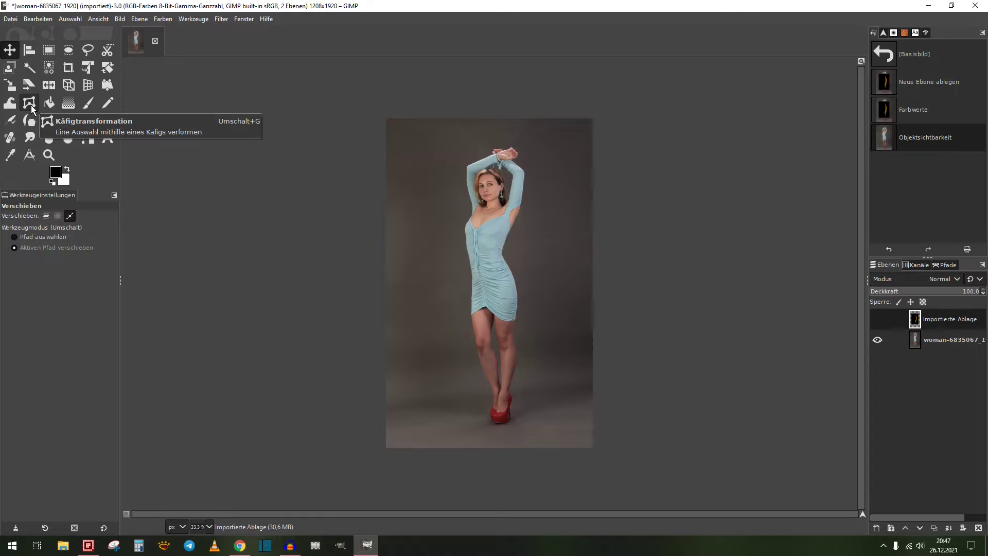
Select the Cage Transform tool and make the Importierte Ablage flame layer visible
click(30, 103)
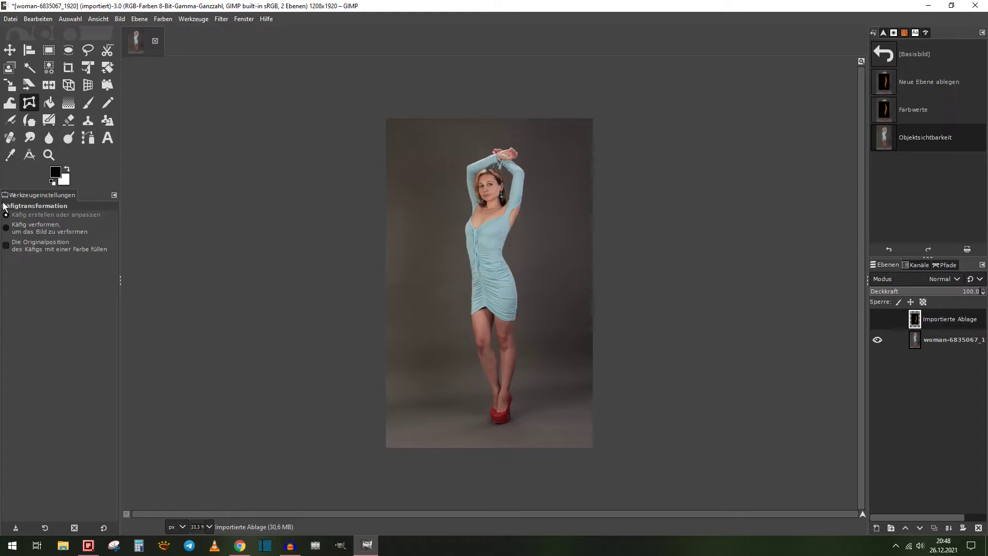
click(46, 246)
click(69, 250)
click(878, 319)
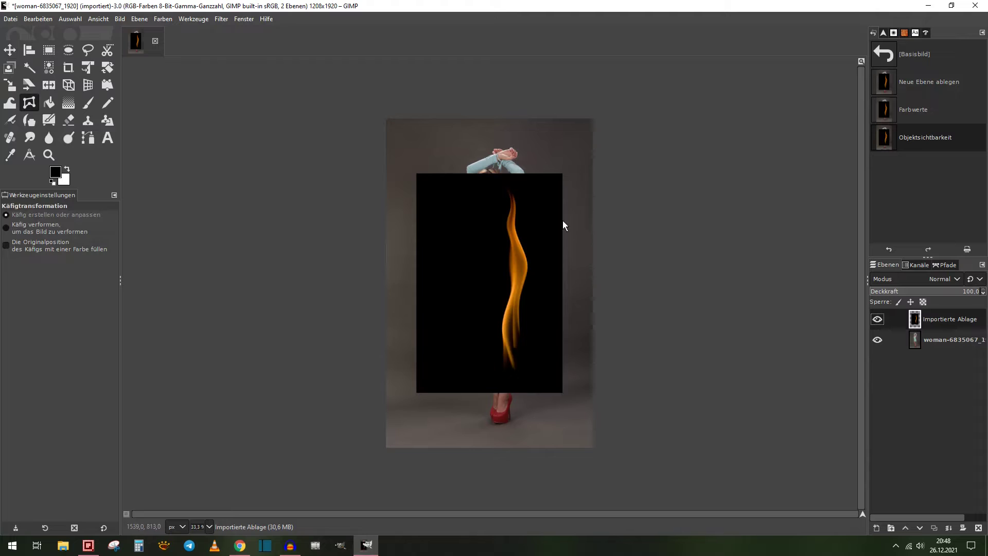
Set the flame layer's blend mode to Bildschirm (Screen), after briefly trying Addition
click(898, 280)
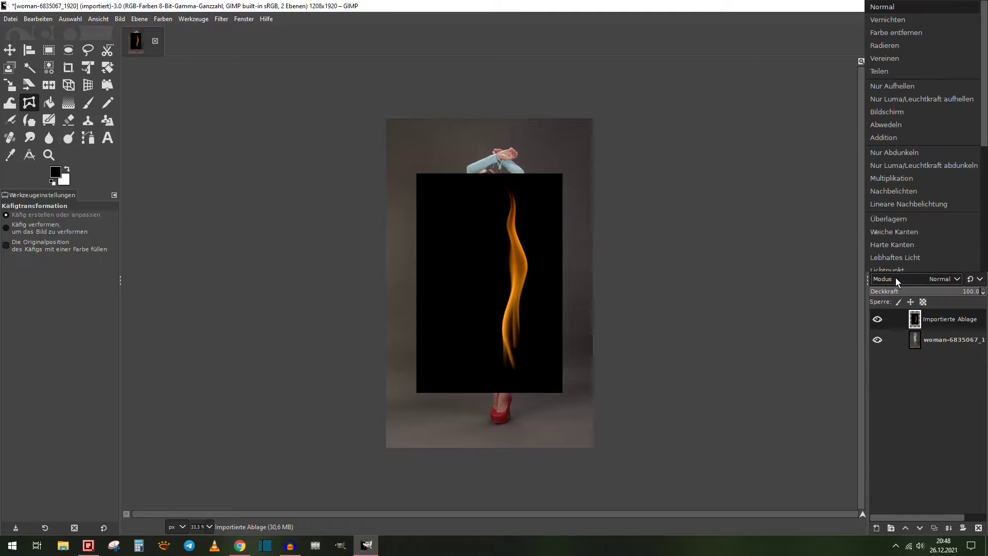
click(900, 112)
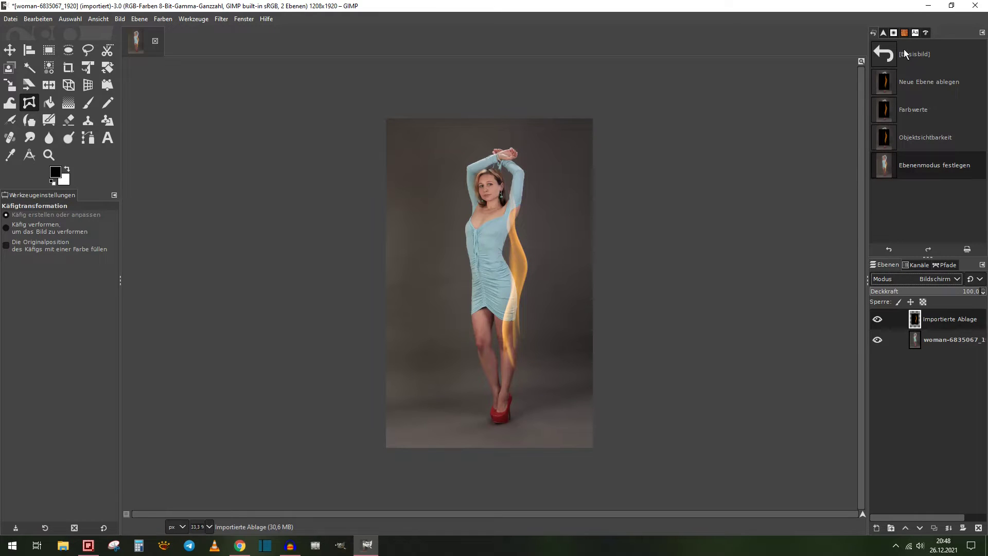
click(880, 279)
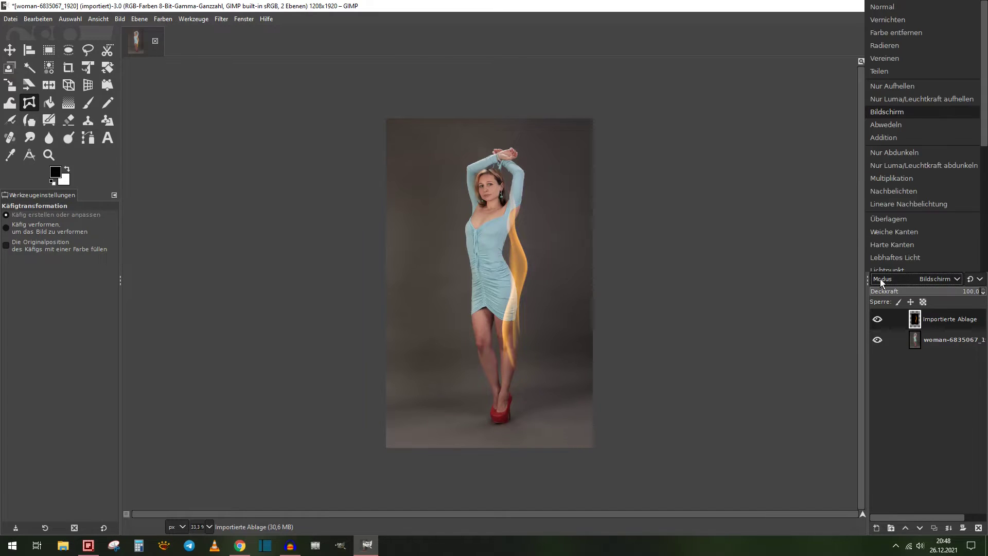
click(894, 135)
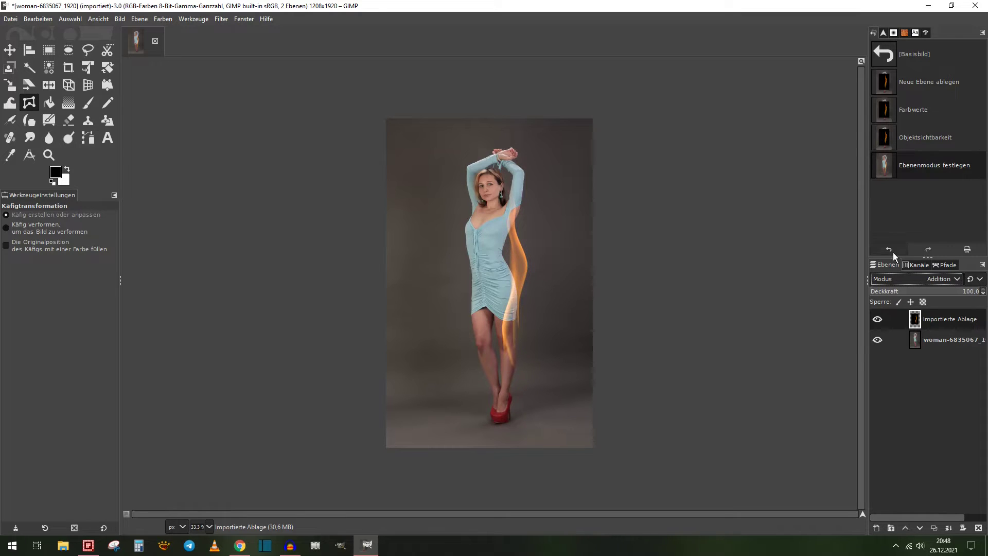
click(895, 279)
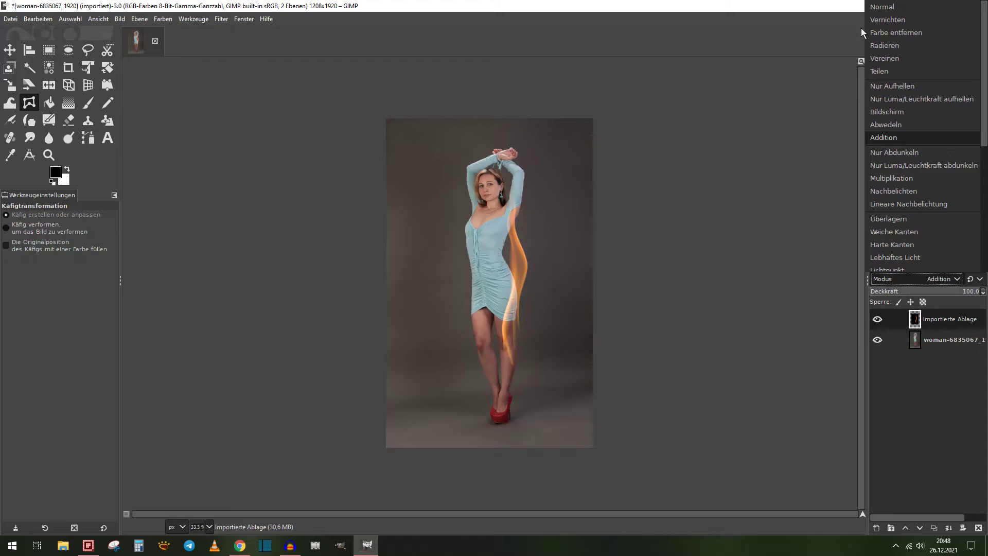
click(906, 111)
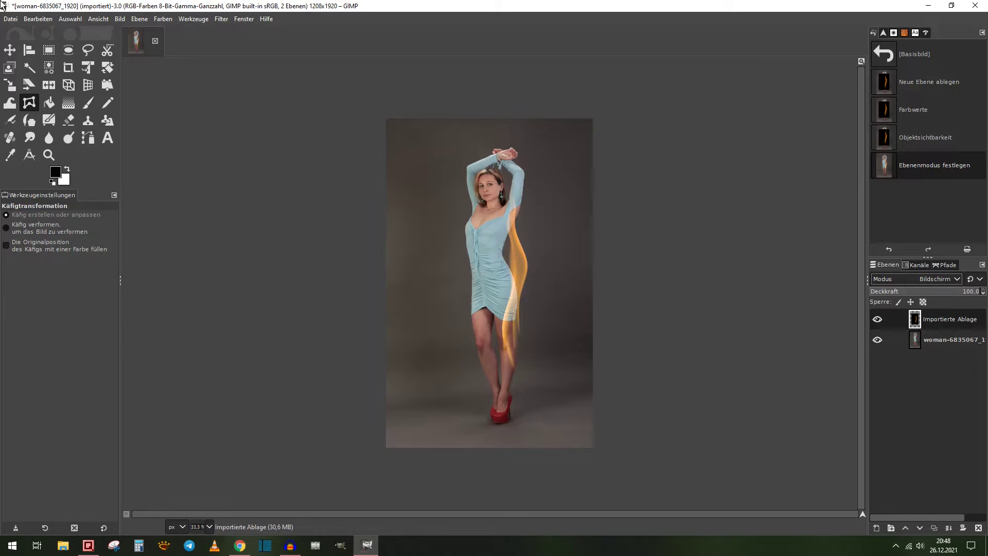
click(9, 50)
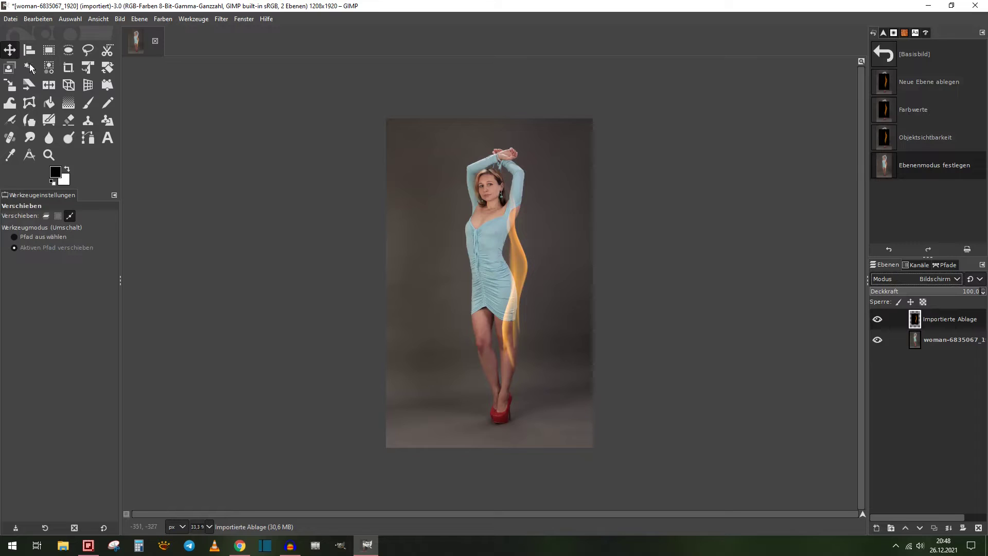
Move the active flame layer down beside the woman's legs and slightly to the right
click(521, 301)
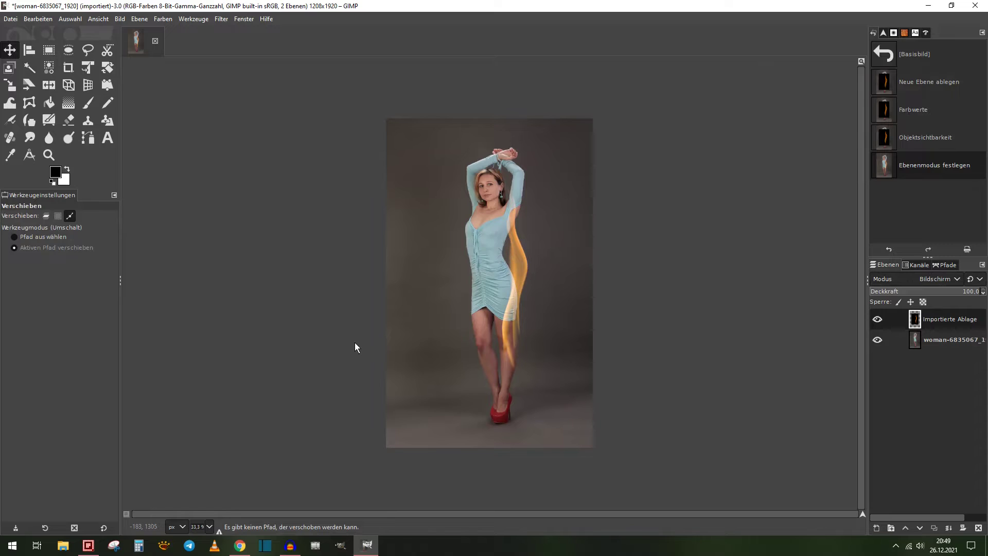
key(o)
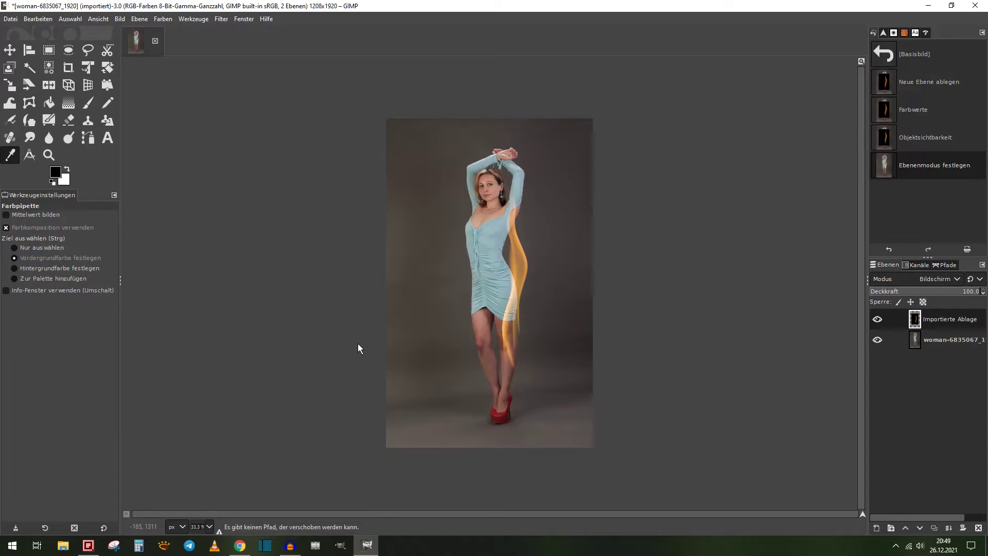
key(p)
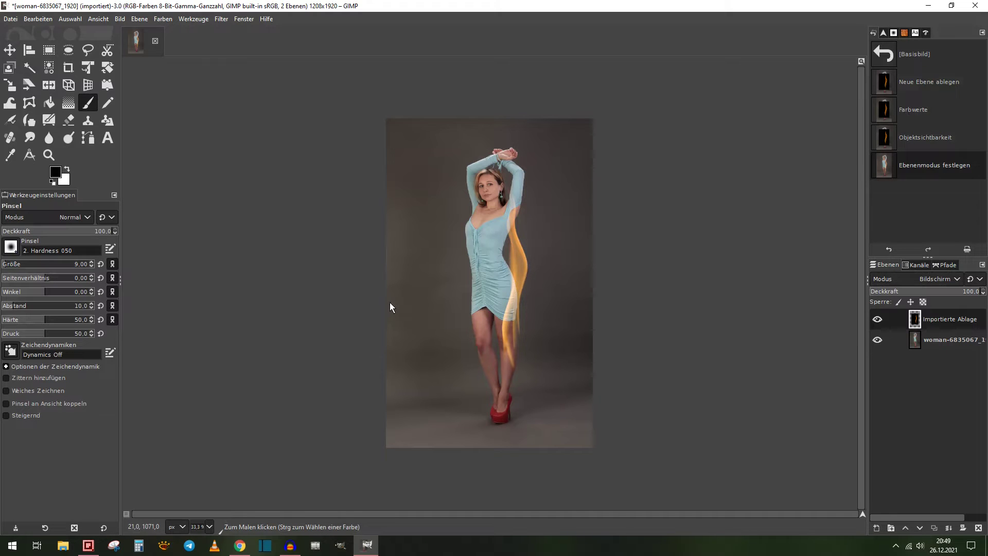
key(m)
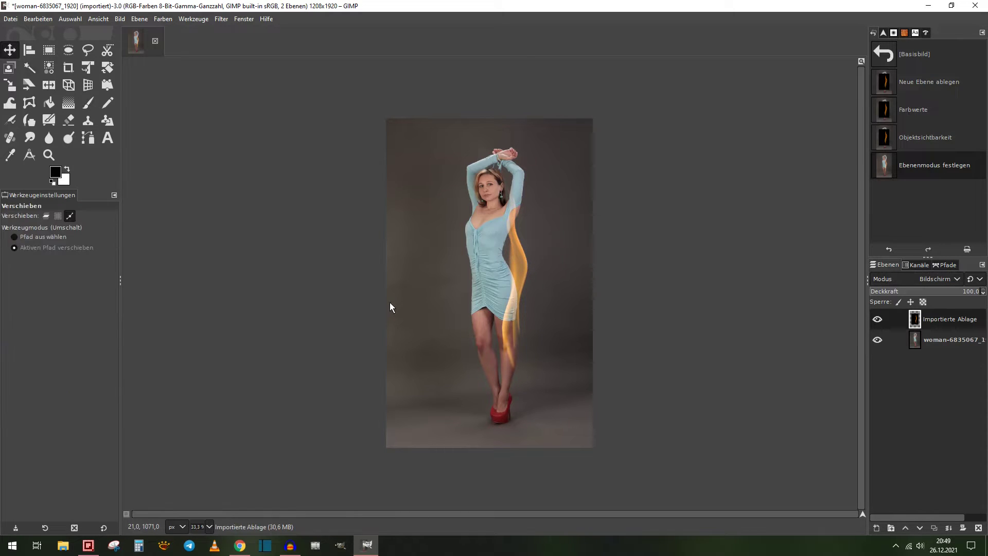
click(43, 217)
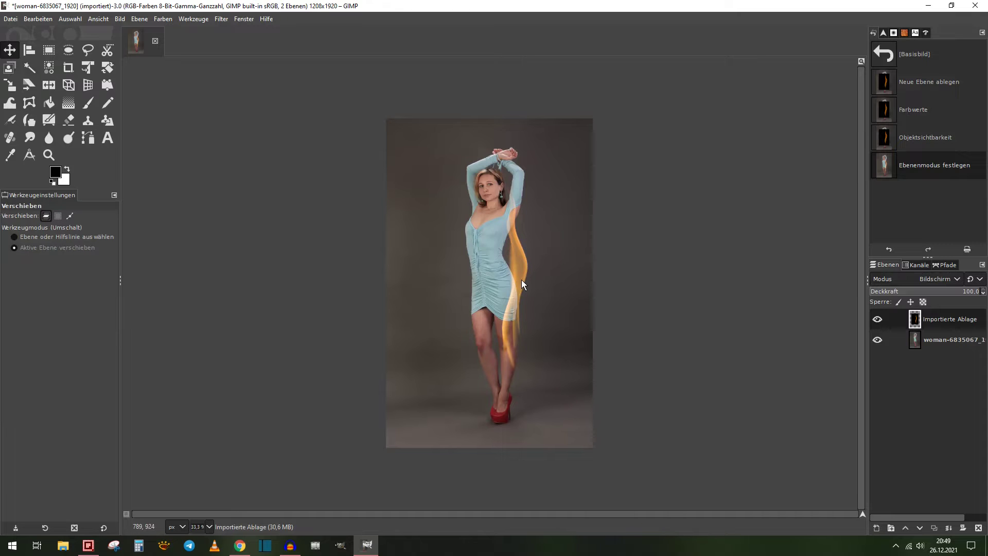
drag(520, 279, 526, 334)
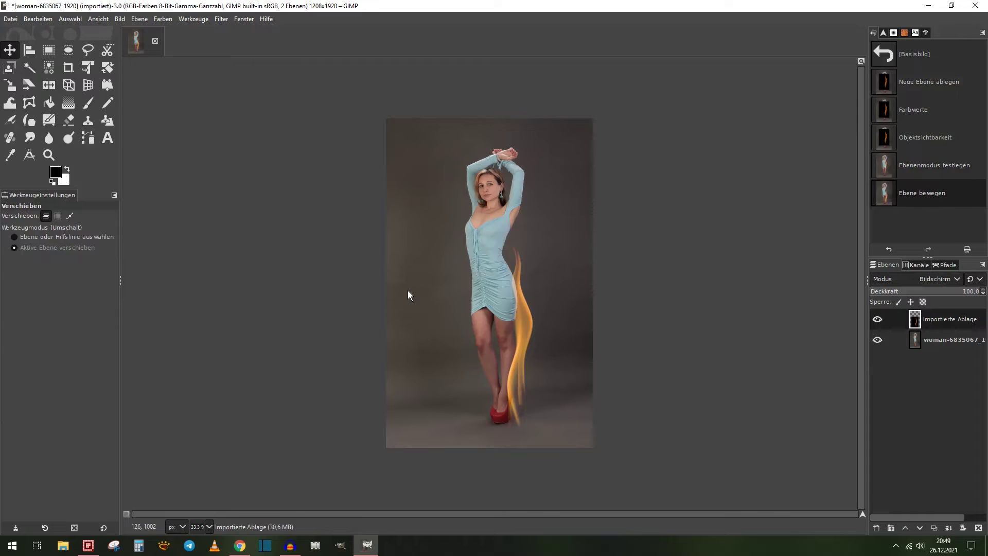
drag(527, 340, 539, 341)
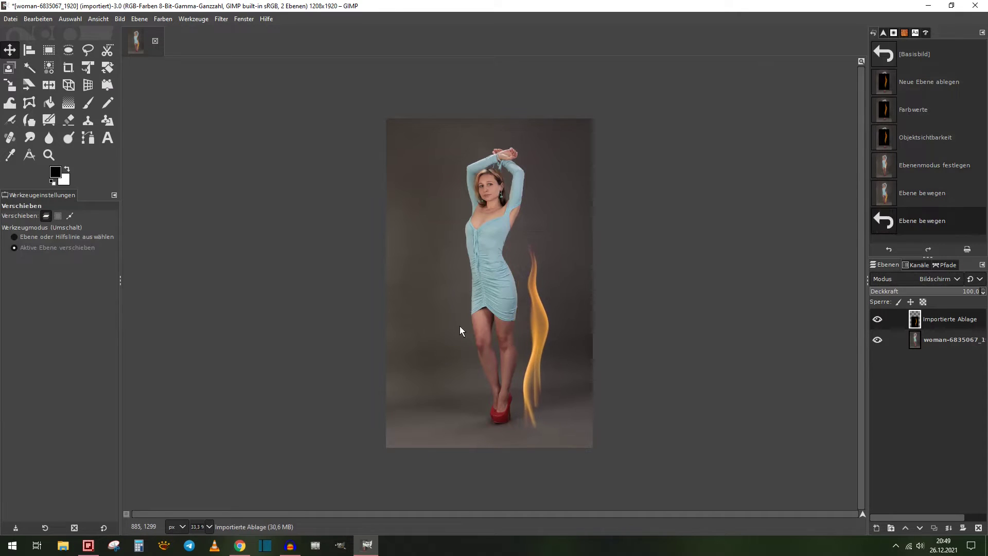
click(28, 102)
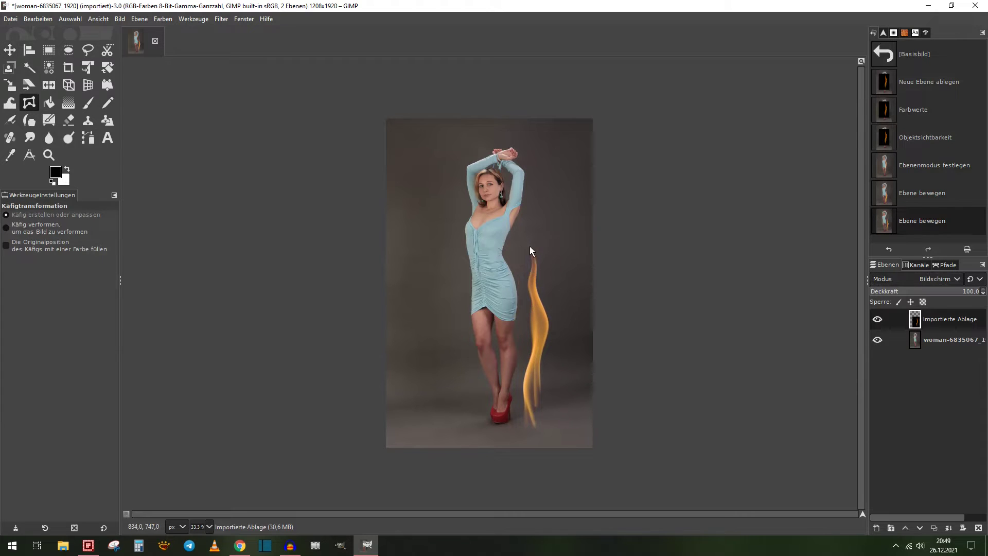
Start the cage at her waist, placing points down the dress edge and leg
click(521, 235)
click(503, 310)
click(506, 354)
click(506, 399)
click(503, 432)
Continue the cage along the flame's bottom and up its right side, closing it at the start
click(539, 440)
click(571, 433)
click(573, 384)
click(570, 353)
click(569, 306)
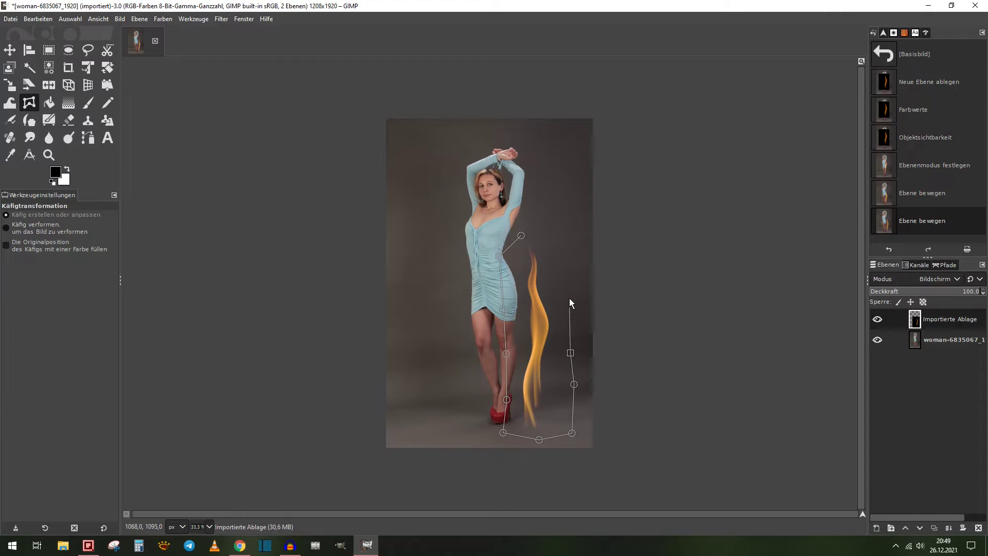
click(560, 257)
click(542, 233)
click(521, 235)
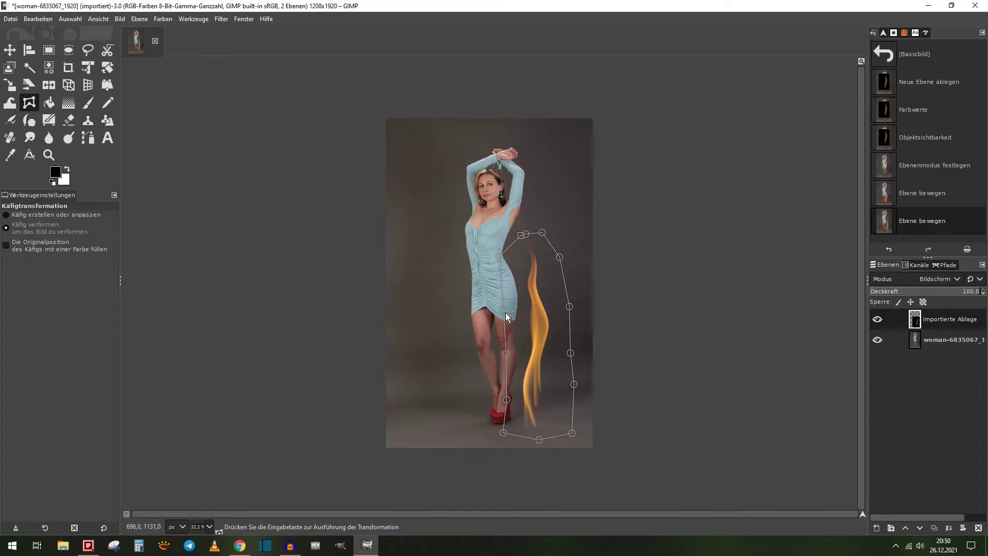
Drag the cage's left-side points leftward toward the woman's hip, legs and feet
drag(504, 311, 487, 308)
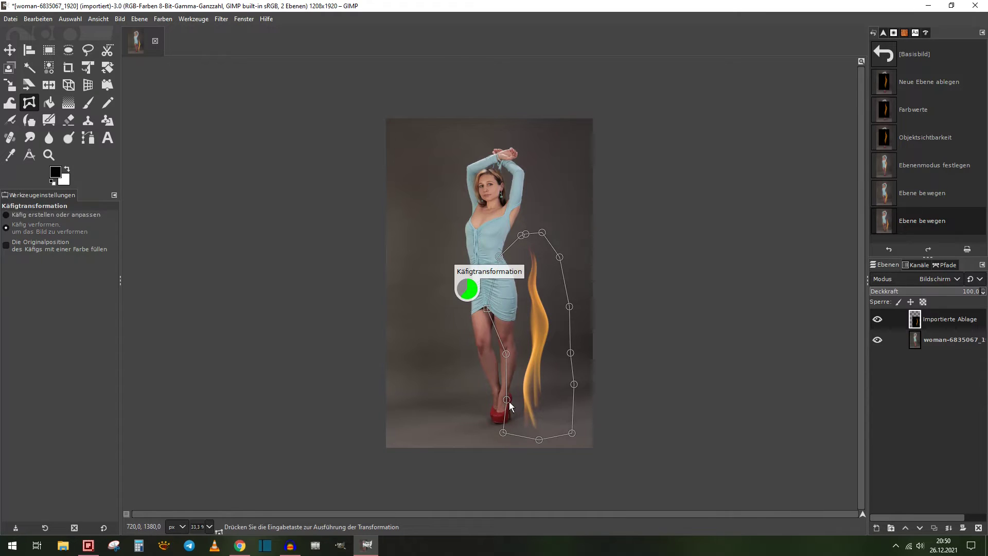
drag(506, 400, 490, 397)
drag(503, 433, 484, 426)
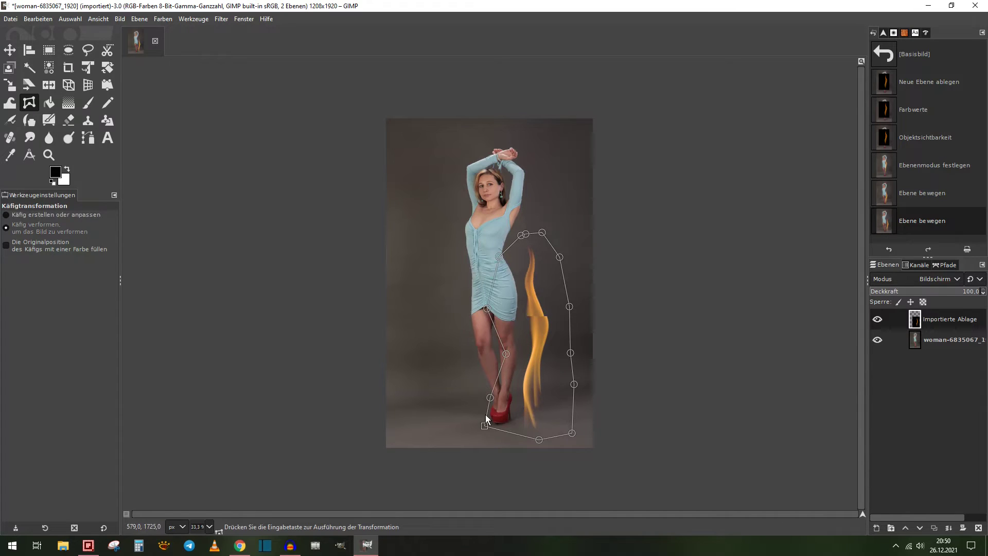
drag(505, 354, 471, 353)
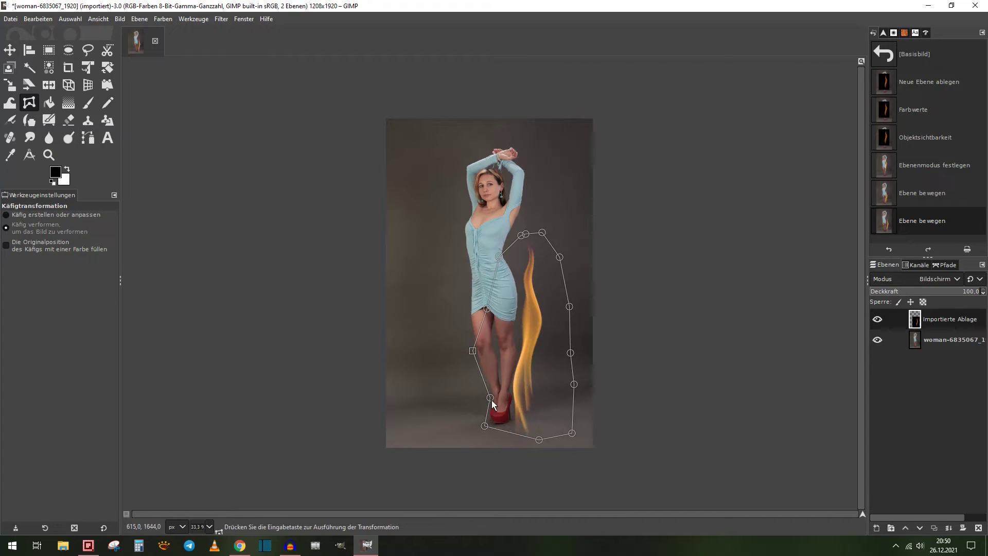
drag(491, 399, 476, 397)
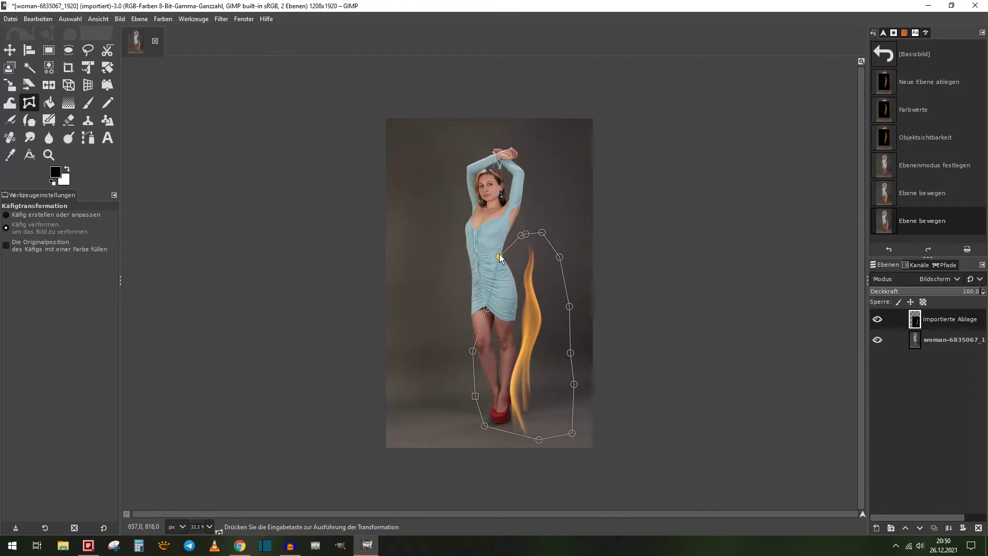
drag(499, 257, 474, 254)
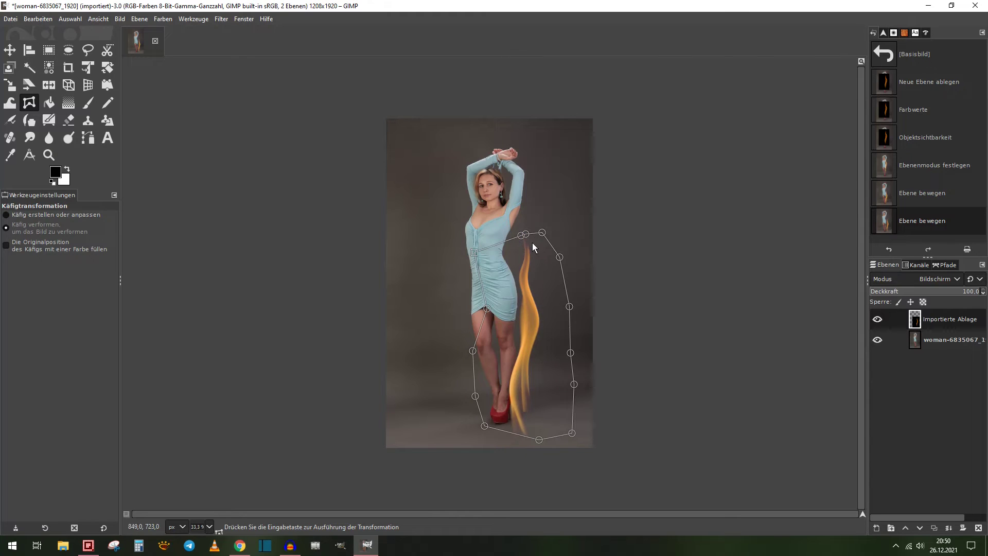
drag(520, 234, 505, 216)
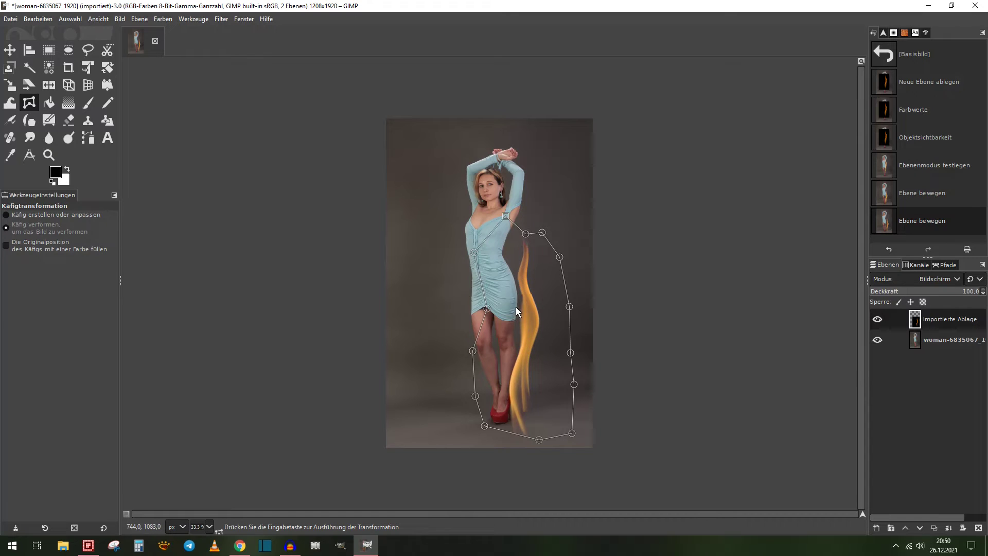
click(487, 309)
Pull the flame's middle and top toward her hip and waist, then commit the warp
drag(487, 308, 468, 305)
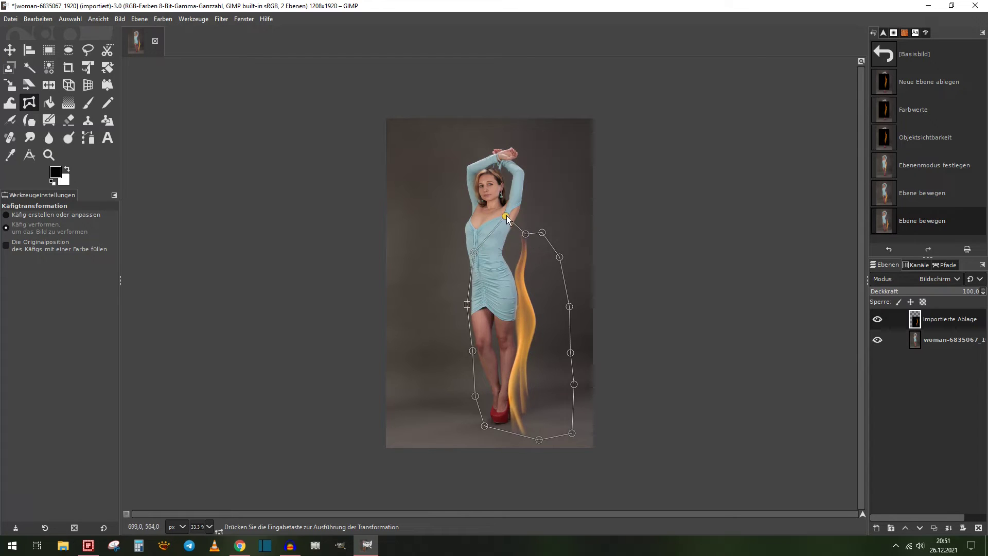
drag(506, 217, 485, 215)
drag(525, 233, 523, 209)
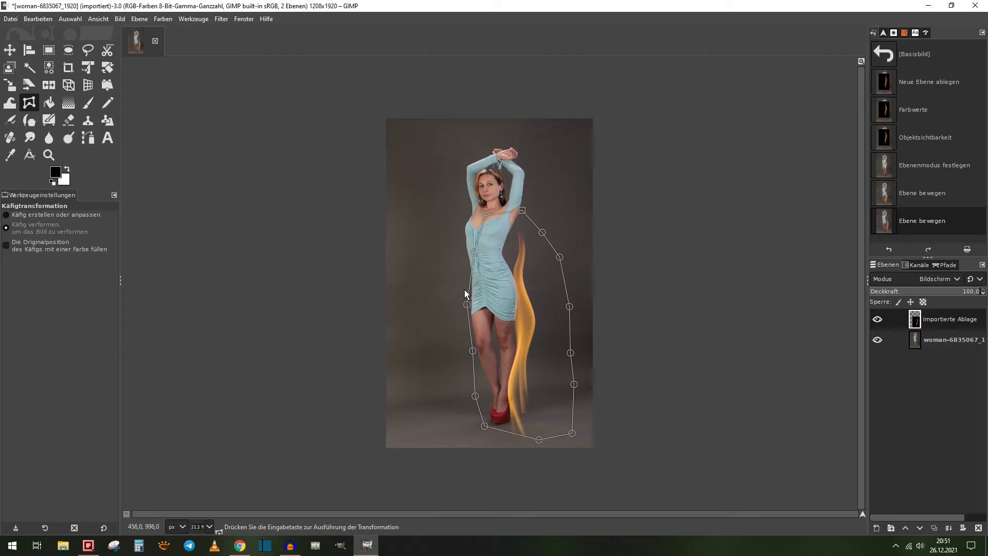
key(Return)
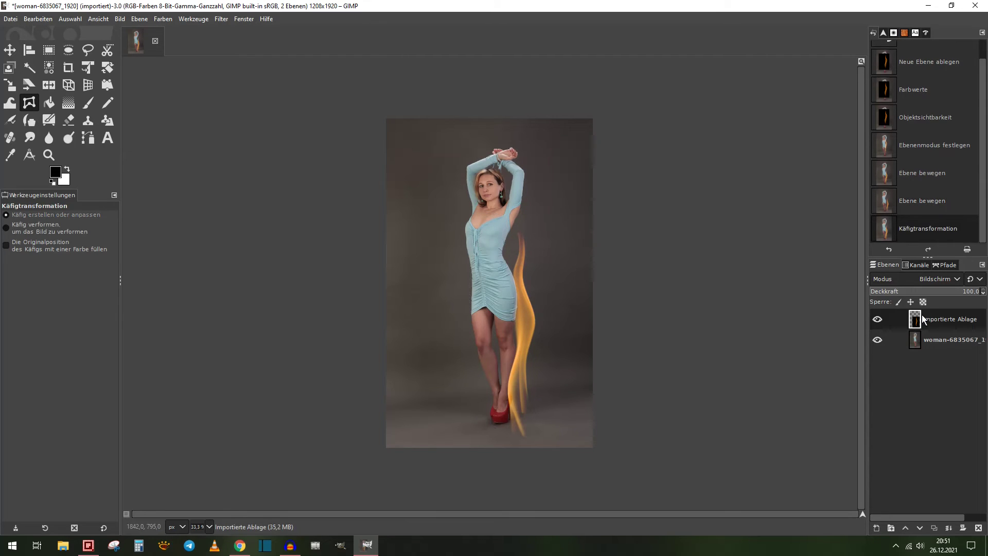
click(881, 339)
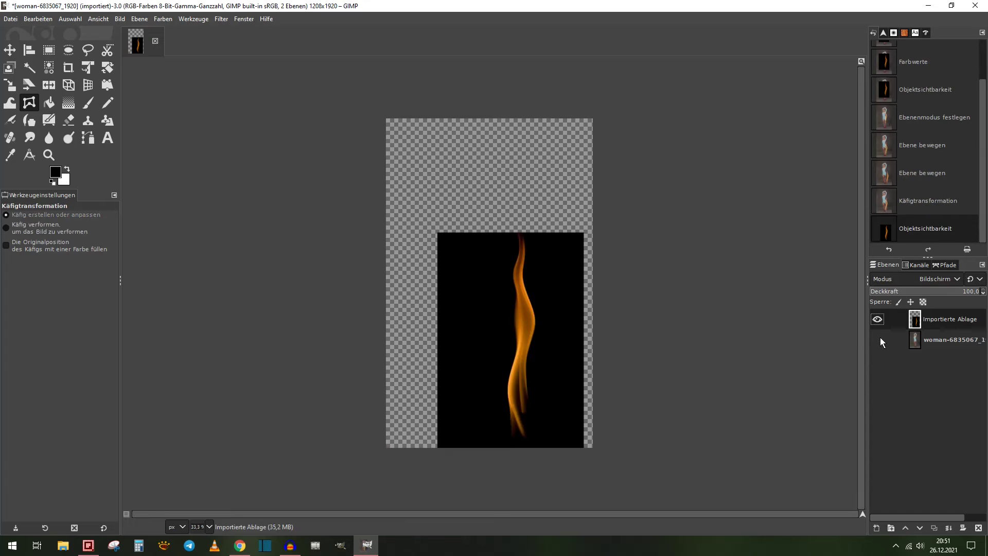
click(880, 339)
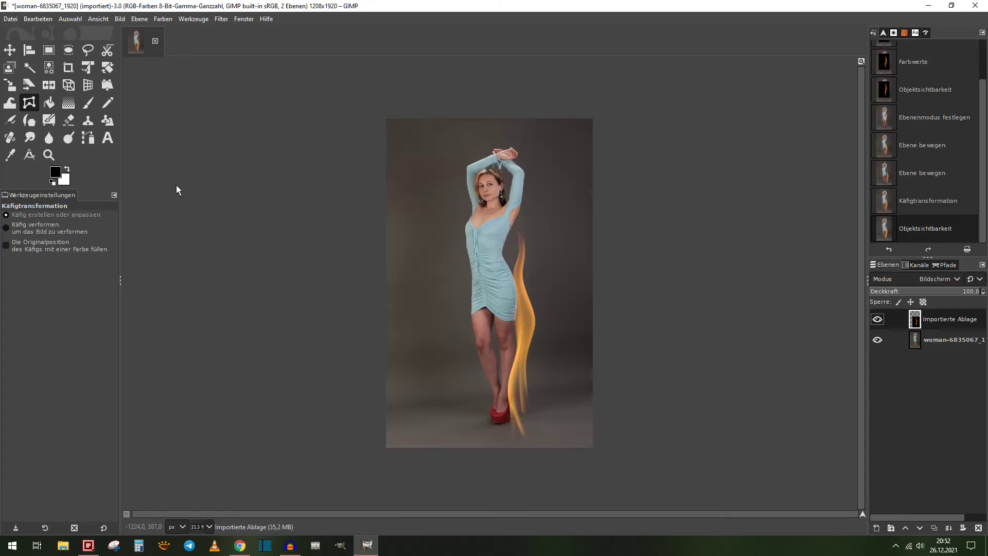
Draw a new closed cage around the lower part of the flame
click(21, 234)
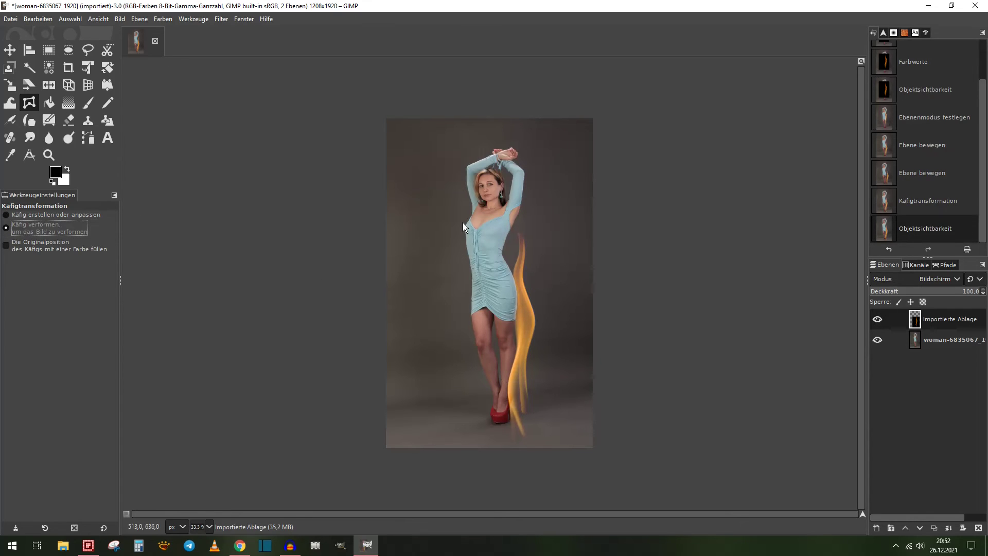
click(483, 305)
click(488, 372)
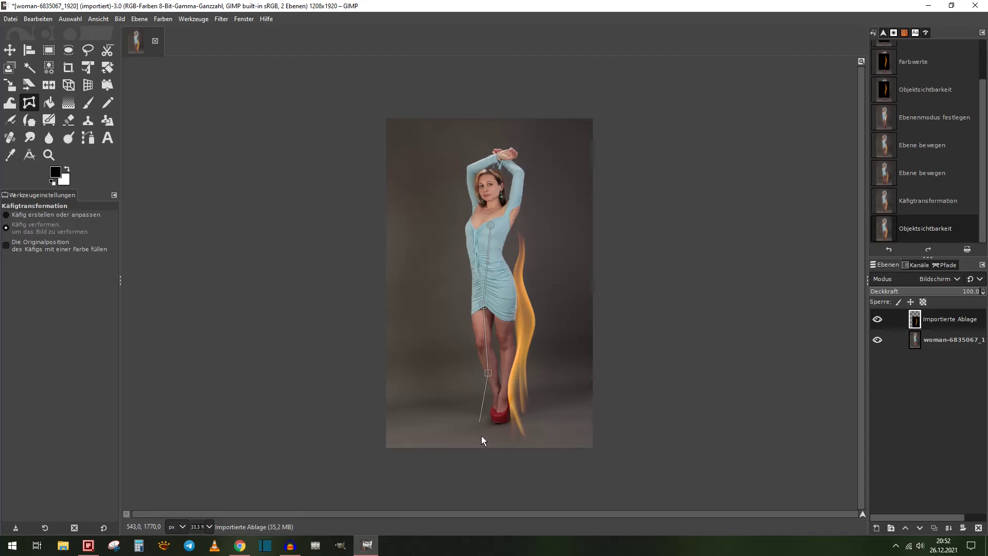
click(482, 435)
click(561, 454)
click(545, 373)
click(560, 302)
click(545, 254)
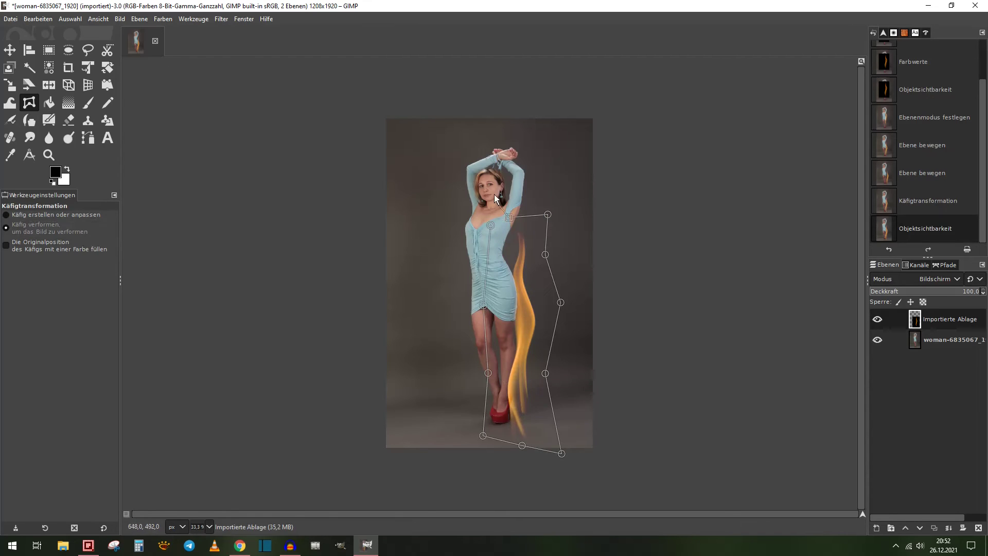
click(491, 225)
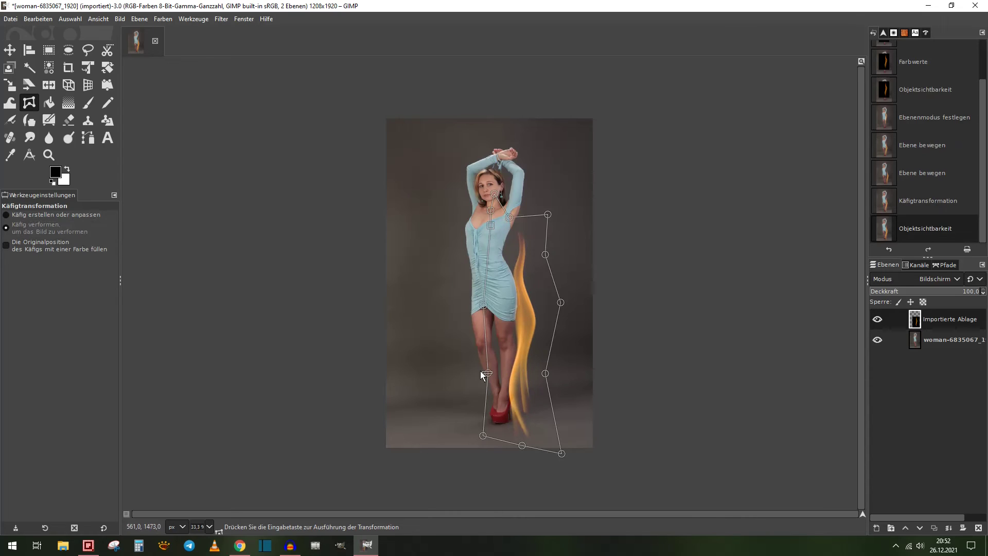
Pull the cage's lower left side across the legs, commit the warp, and check by toggling the photo
drag(485, 372, 454, 369)
click(483, 306)
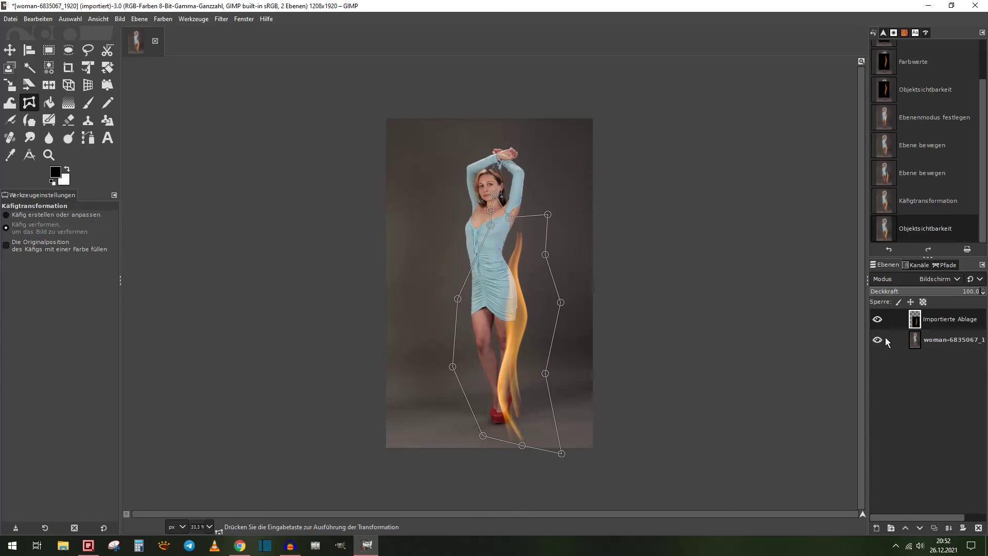
key(Return)
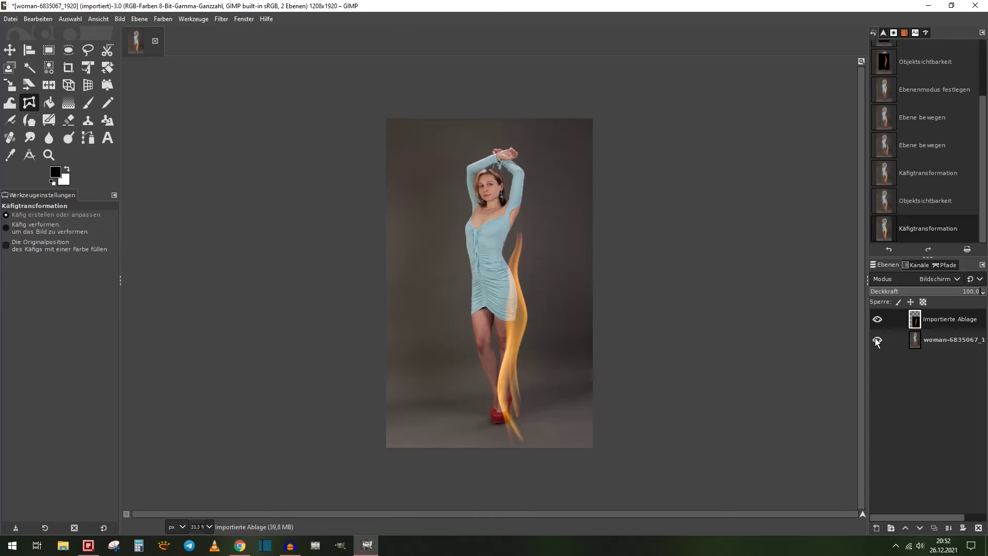
click(876, 341)
click(876, 341)
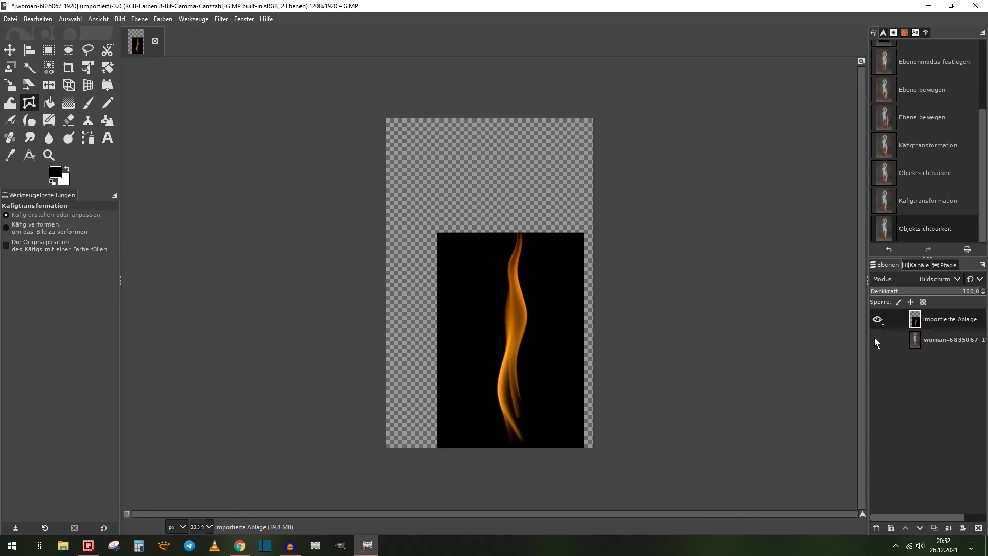
click(876, 340)
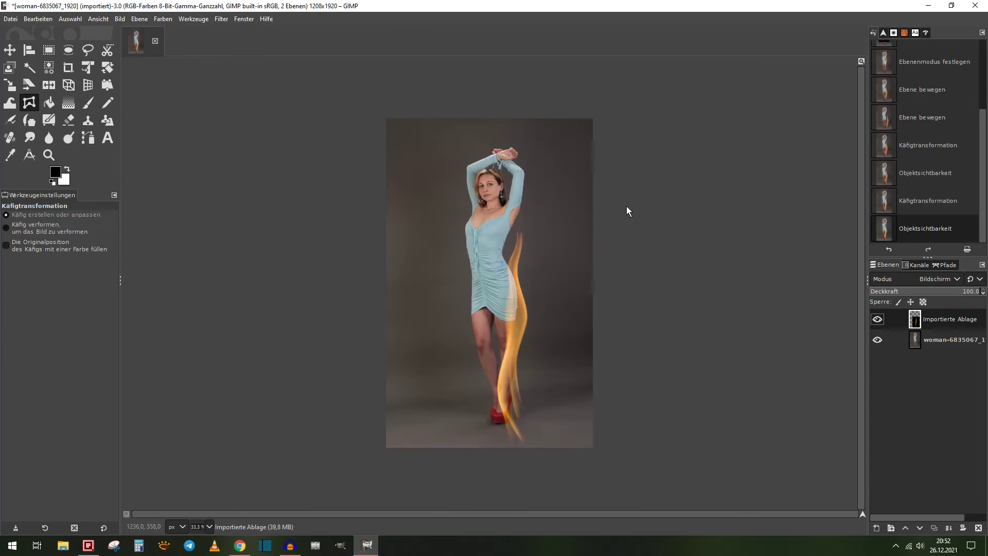
Turn on 'Fill the original position of the cage with a color' and start a cage around the woman
click(20, 246)
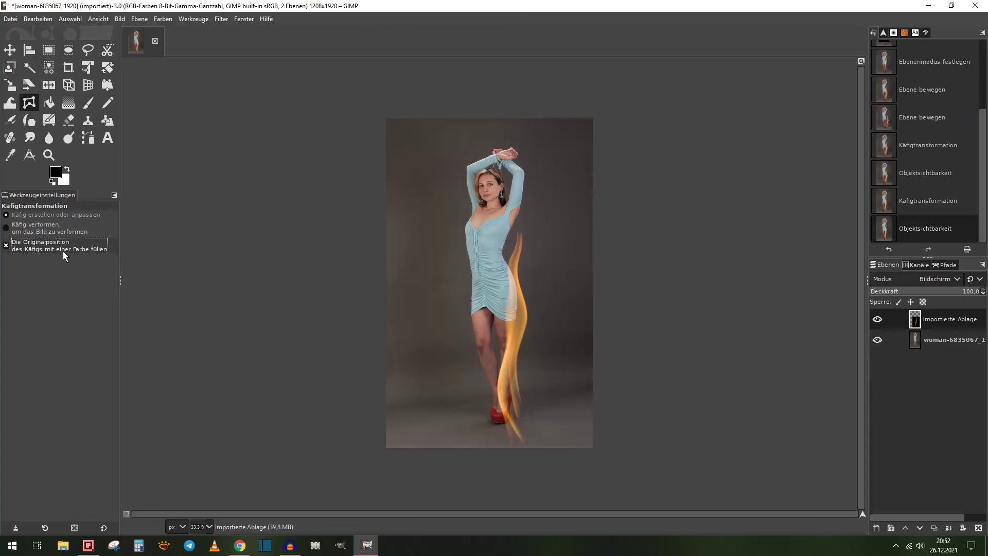
click(412, 231)
click(427, 336)
click(461, 412)
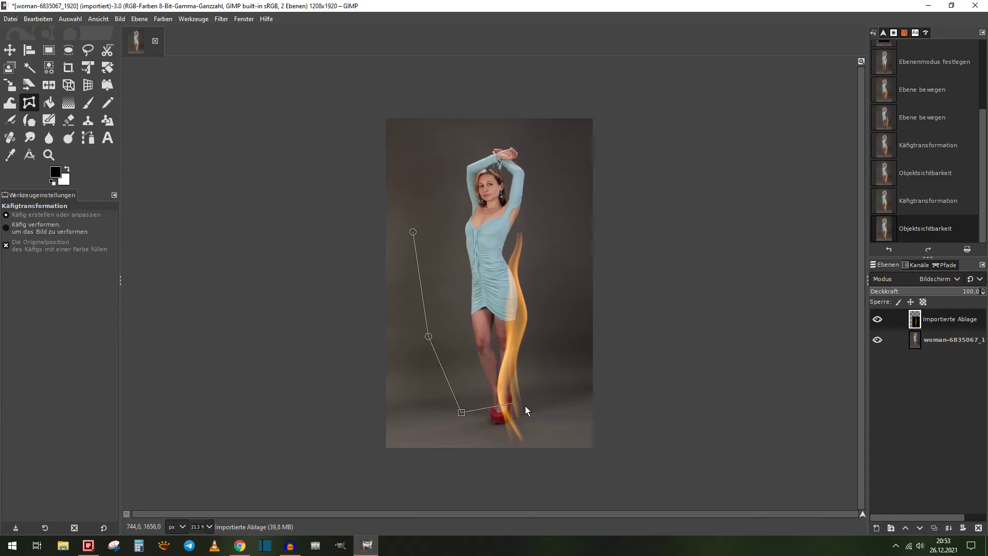
click(529, 406)
click(528, 304)
Complete the cage up her right side and over her hands, apply it, and hide her photo
click(562, 250)
click(537, 200)
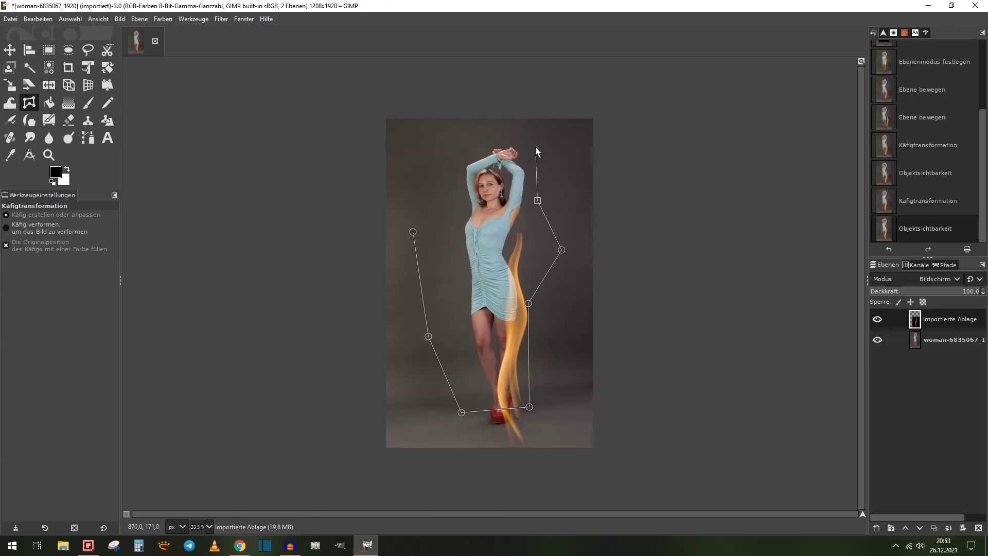
click(489, 139)
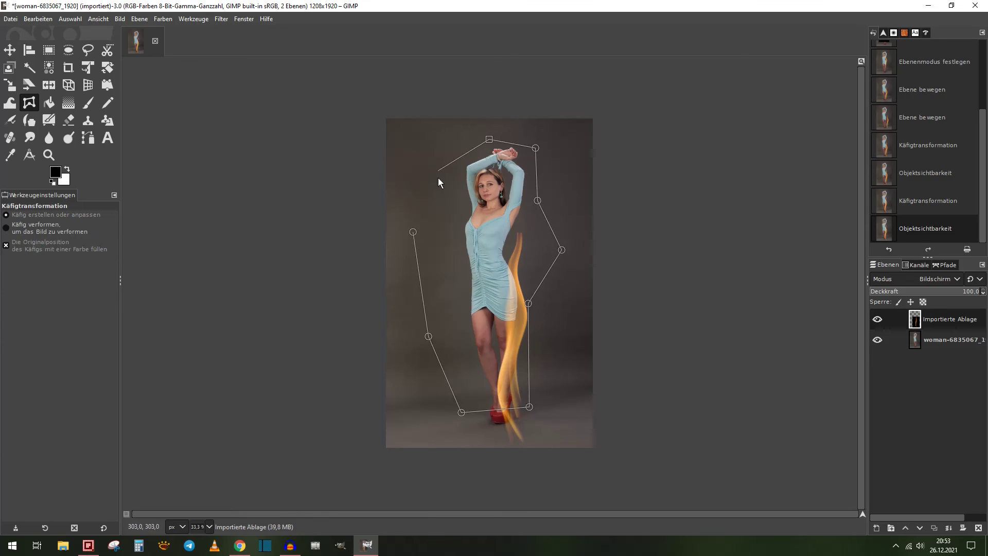
click(413, 232)
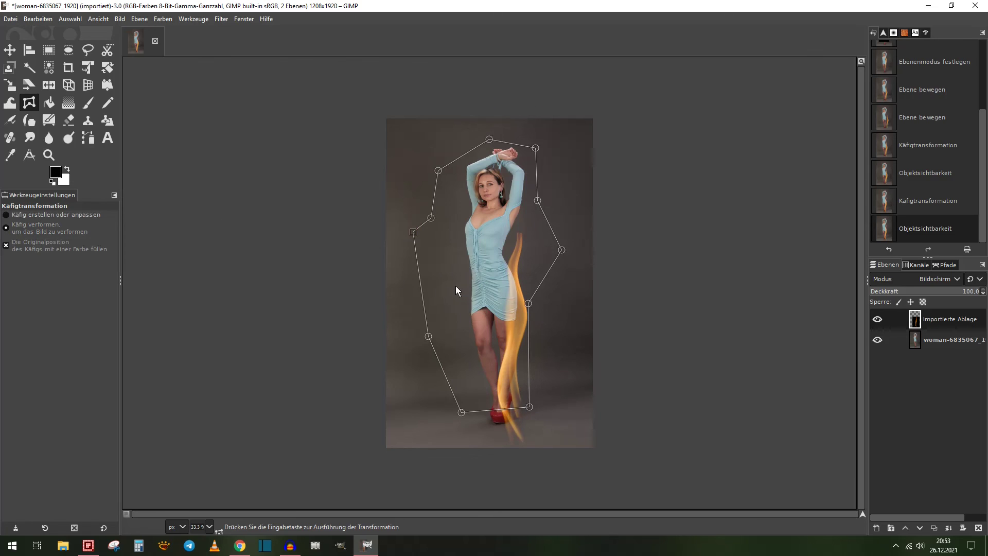
drag(57, 177, 455, 288)
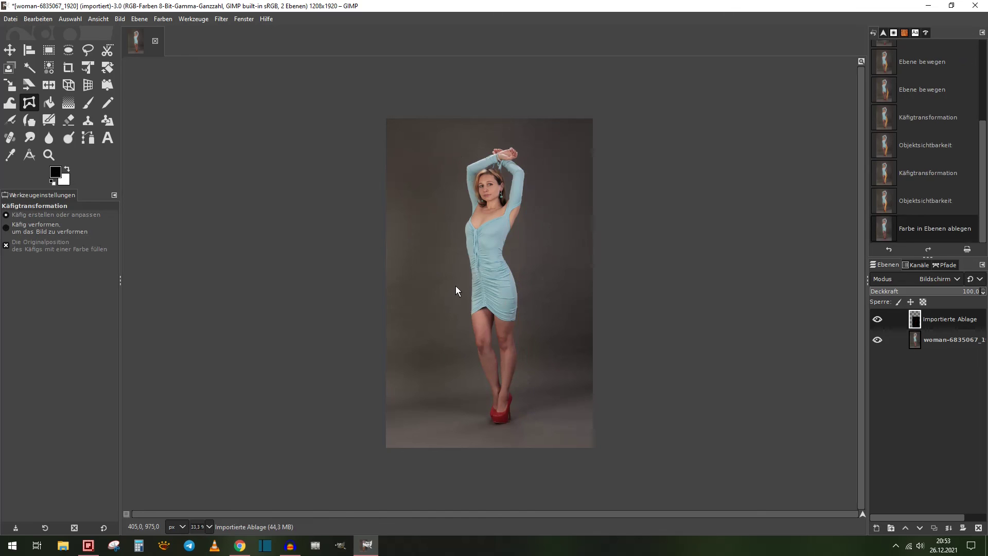
click(876, 340)
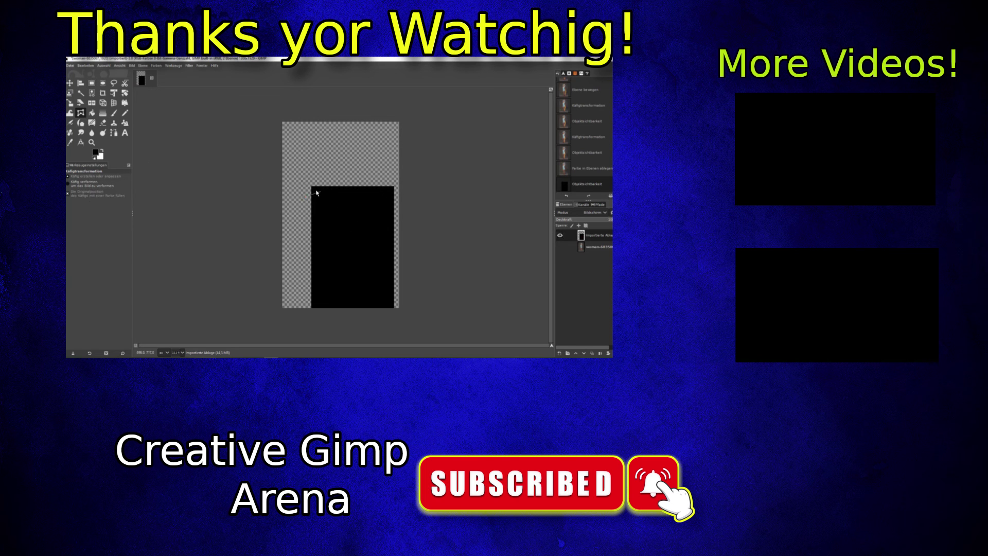
Discard the unfinished cage and step back in Undo History to 'Farbe in Ebenen ablegen'
click(280, 166)
key(Escape)
click(95, 193)
click(585, 169)
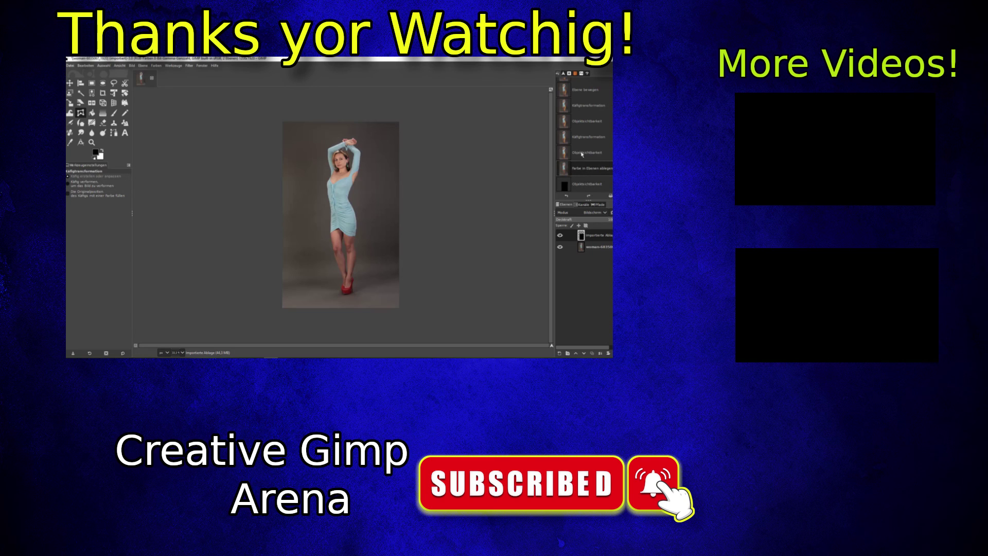